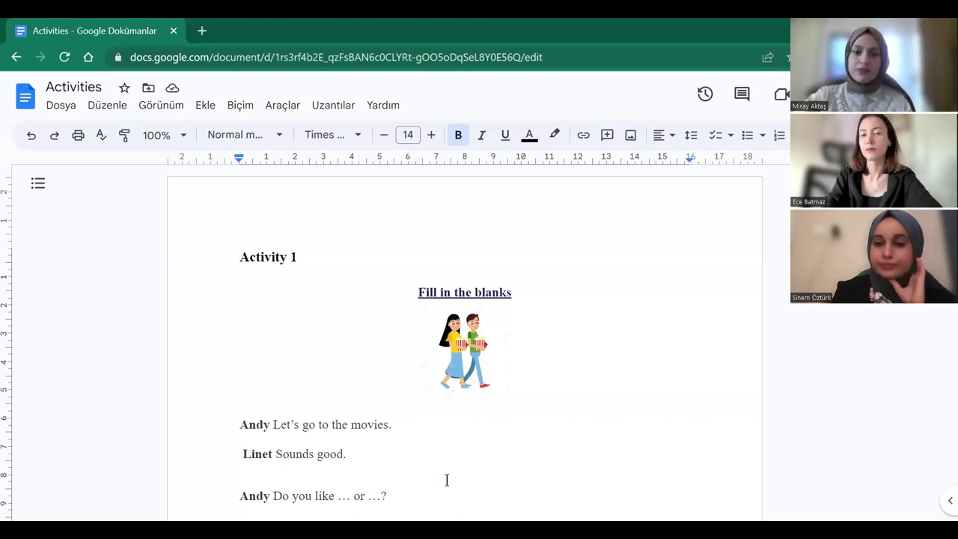
- Scroll down Activity 1's dialogue to Linet's "Alright. Bye." with the movie-time blanks still empty
scroll(447, 477, down, 2)
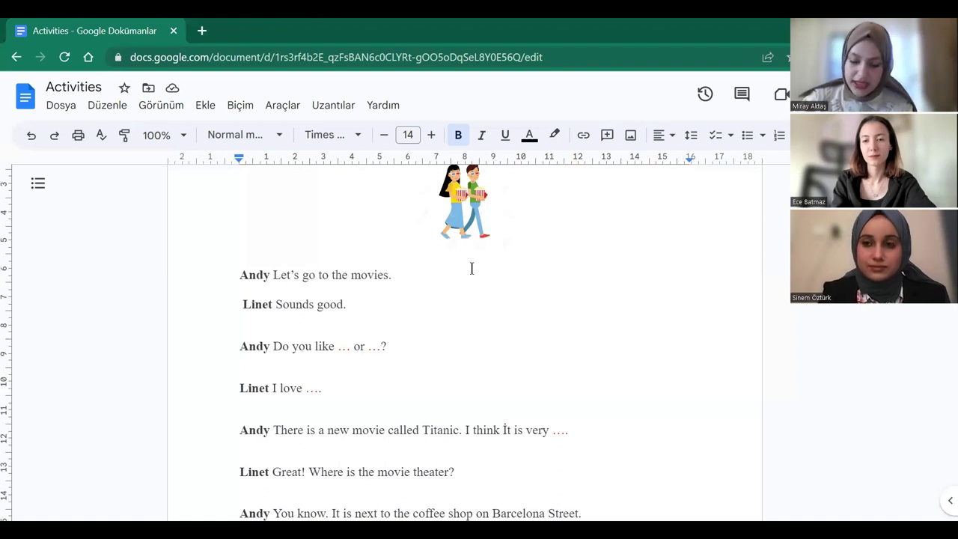
scroll(472, 268, down, 1)
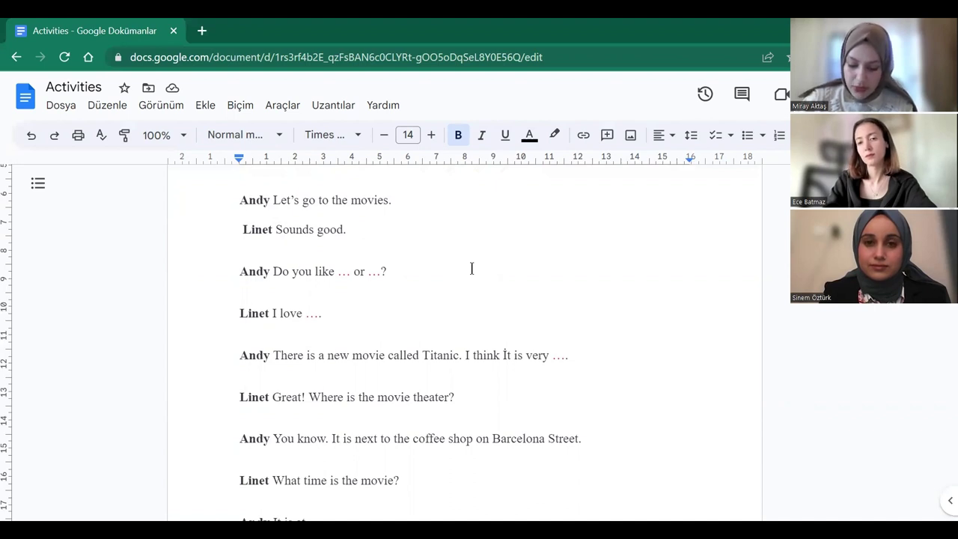
scroll(471, 269, down, 1)
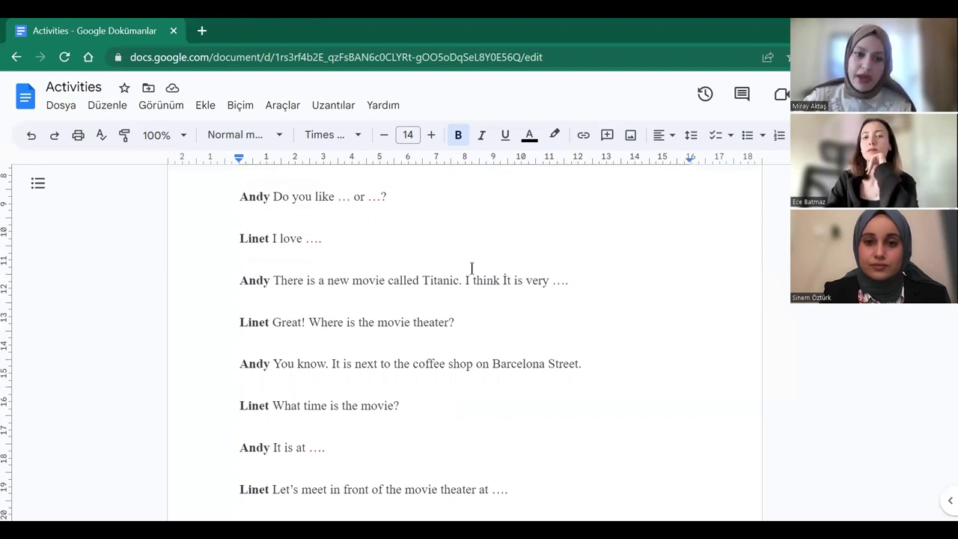
scroll(472, 268, down, 2)
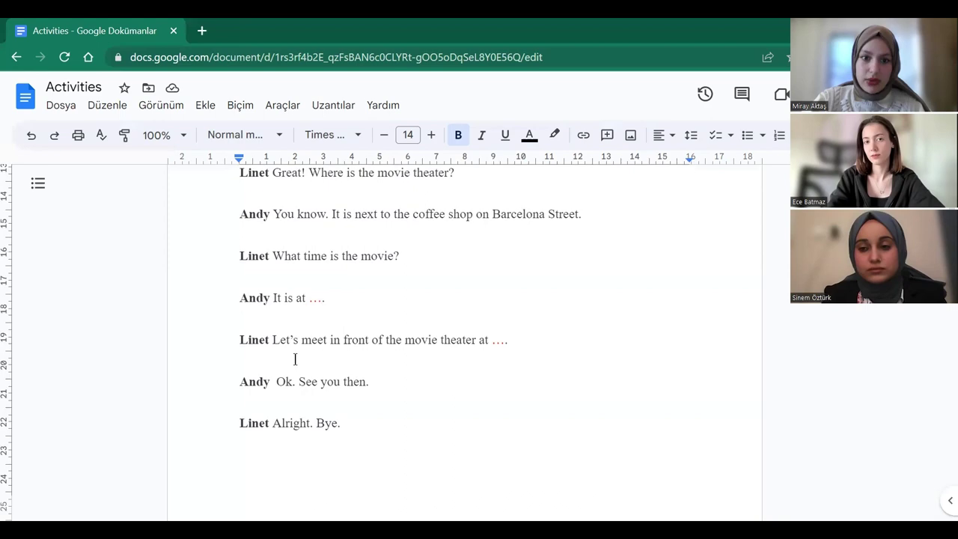
- Scroll up and down around the invitation table to review its three columns of phrases
scroll(295, 360, up, 10)
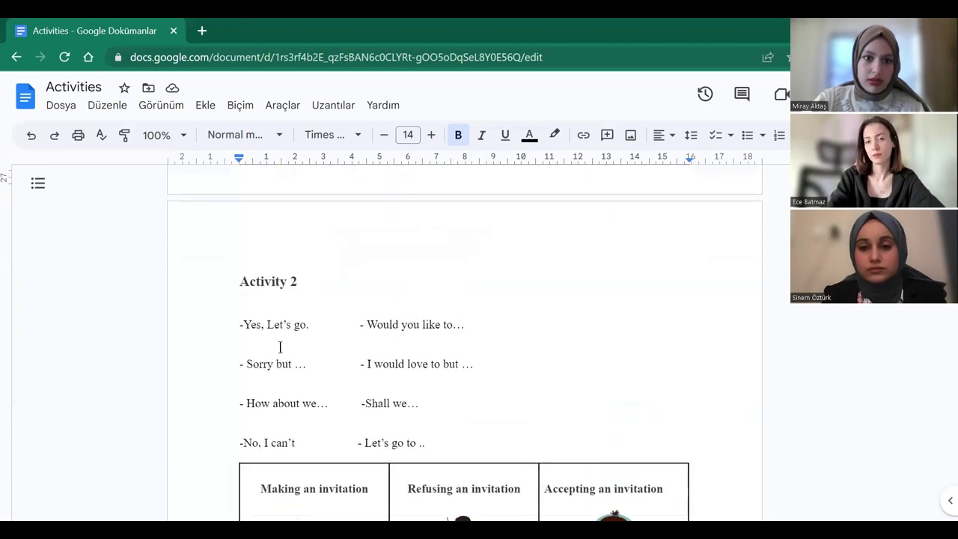
scroll(259, 205, down, 2)
scroll(347, 278, up, 1)
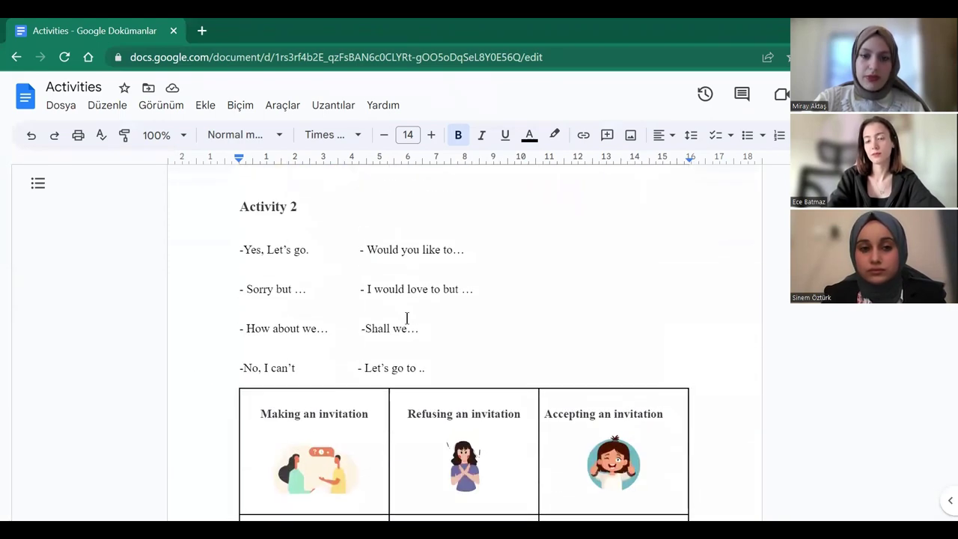
scroll(154, 321, down, 2)
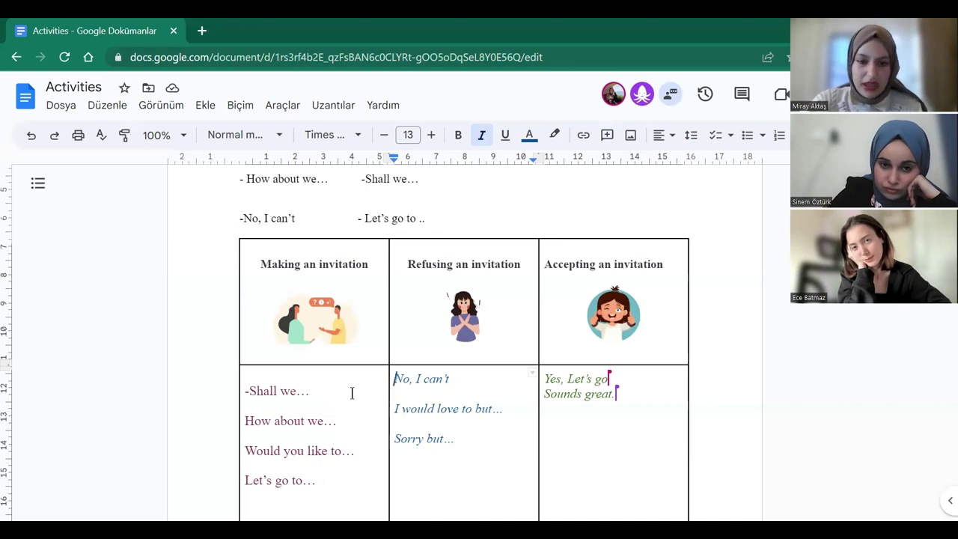
- Scroll down past Q2 and Q3 ('Plot means …') to Q4, the Garfield question
scroll(191, 377, down, 3)
scroll(211, 360, down, 2)
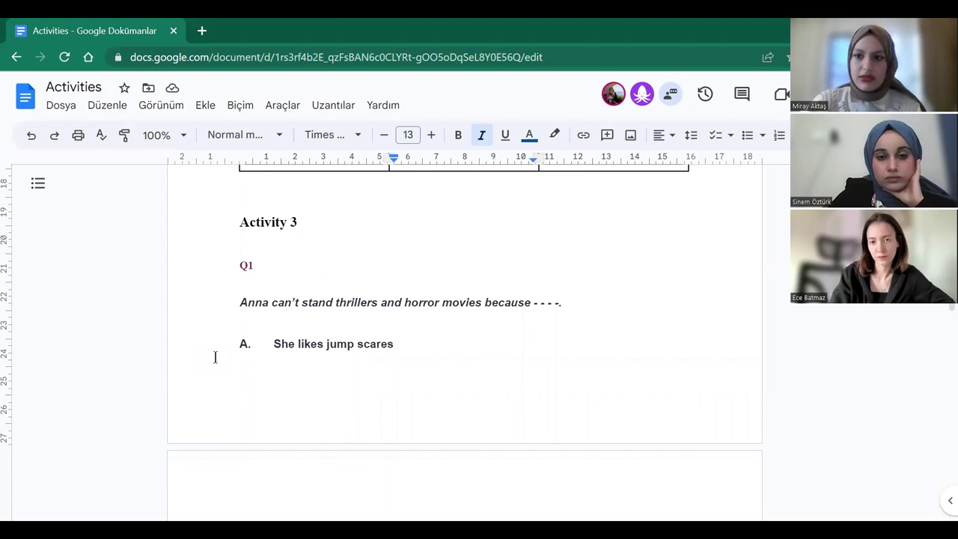
scroll(159, 315, down, 1)
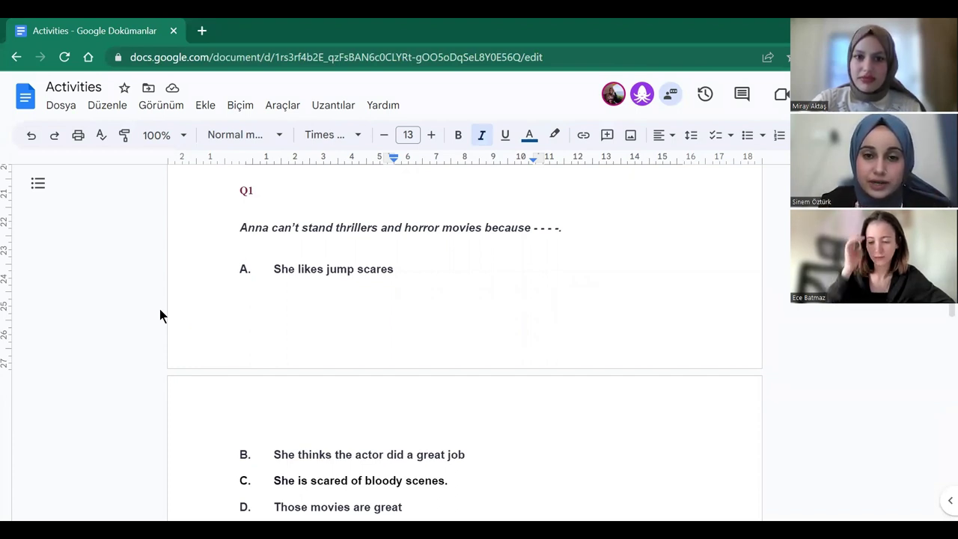
scroll(159, 316, down, 1)
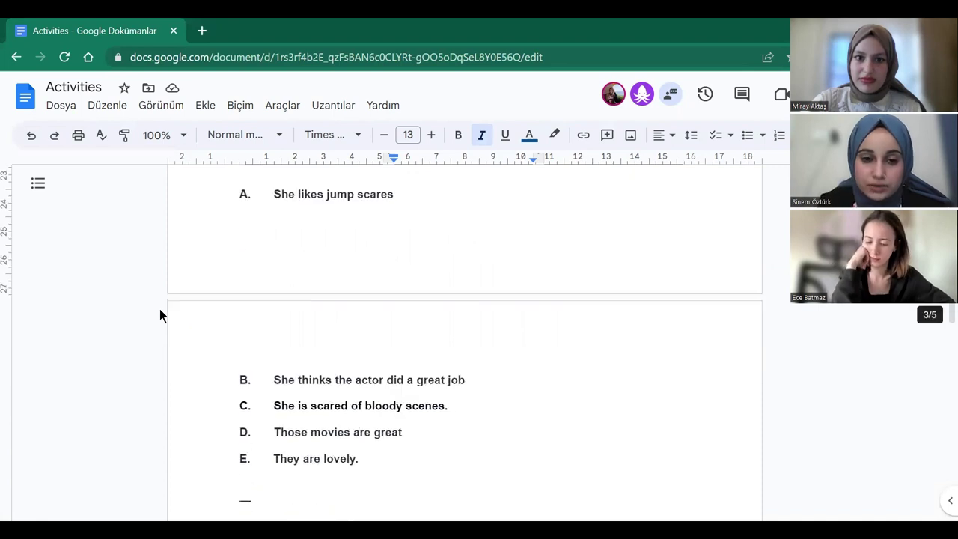
scroll(159, 316, up, 1)
scroll(160, 315, down, 1)
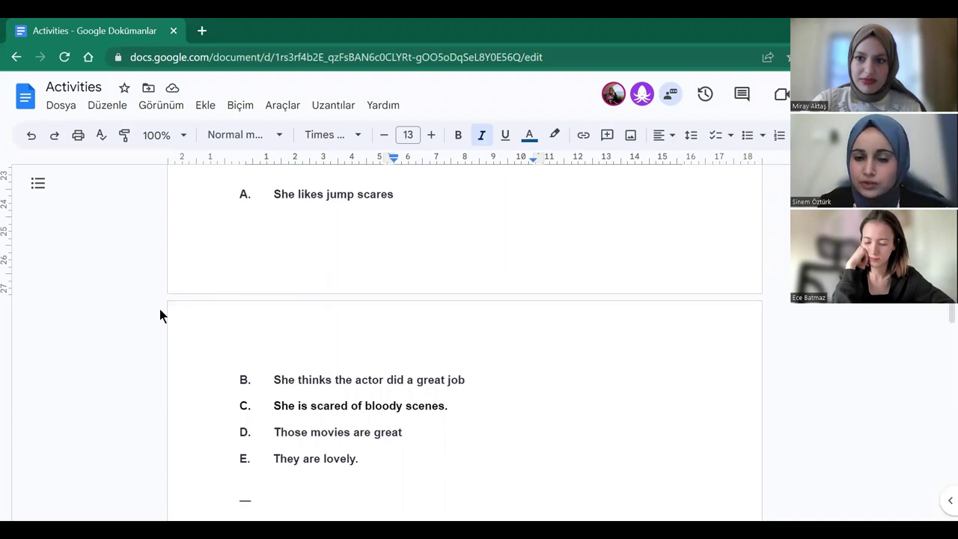
scroll(160, 315, down, 4)
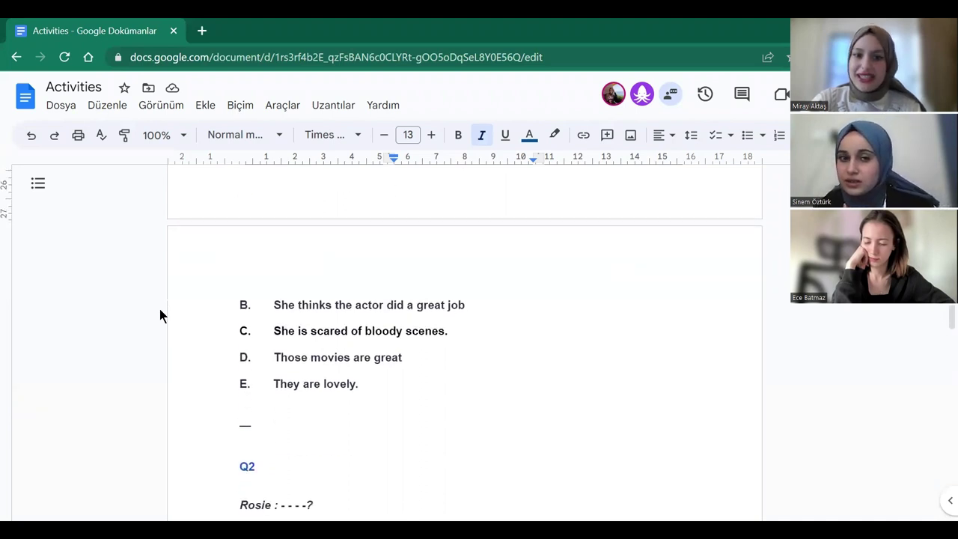
scroll(160, 315, down, 2)
scroll(159, 315, up, 2)
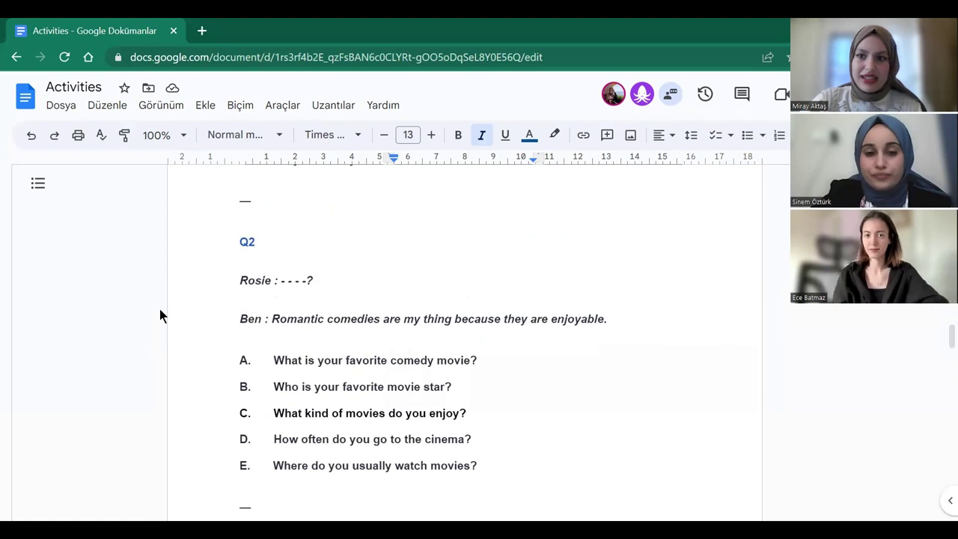
scroll(159, 315, down, 1)
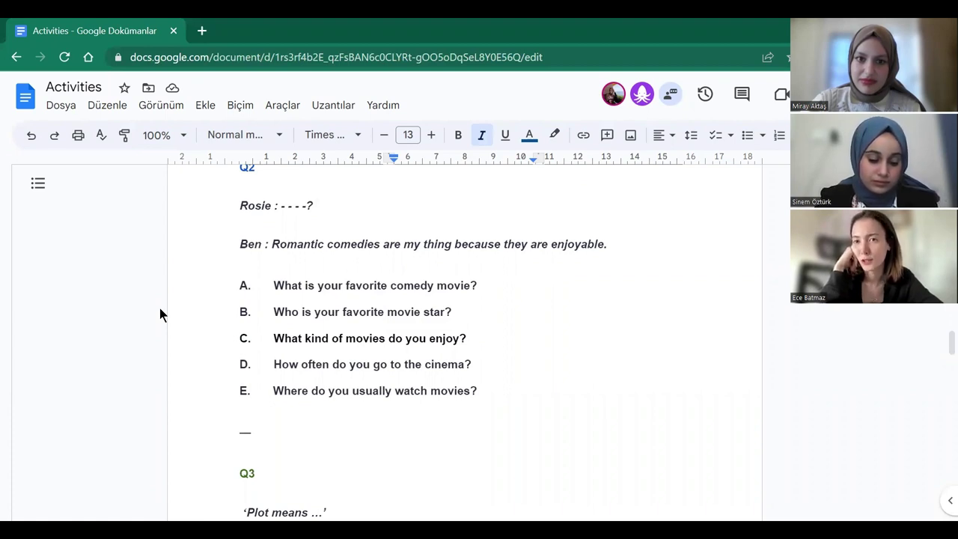
scroll(159, 315, down, 3)
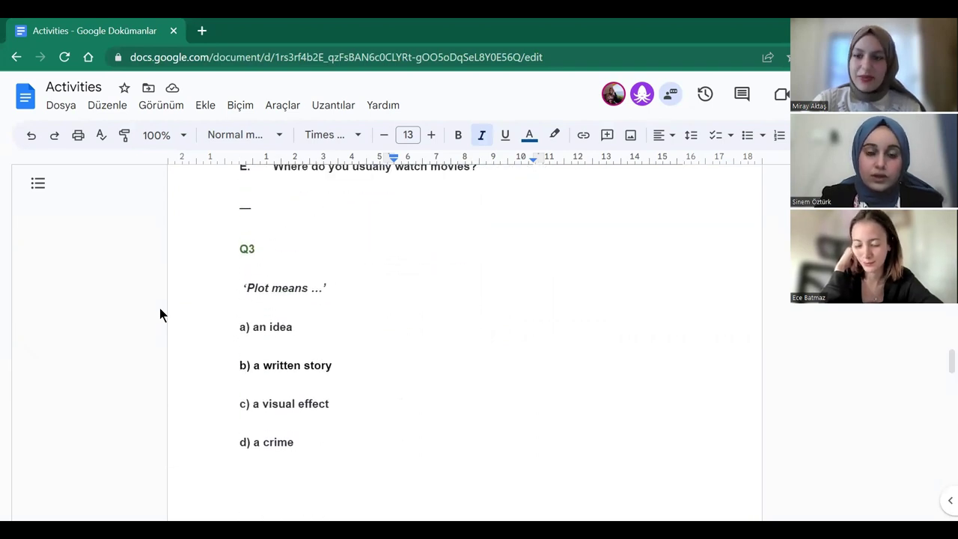
scroll(159, 314, down, 1)
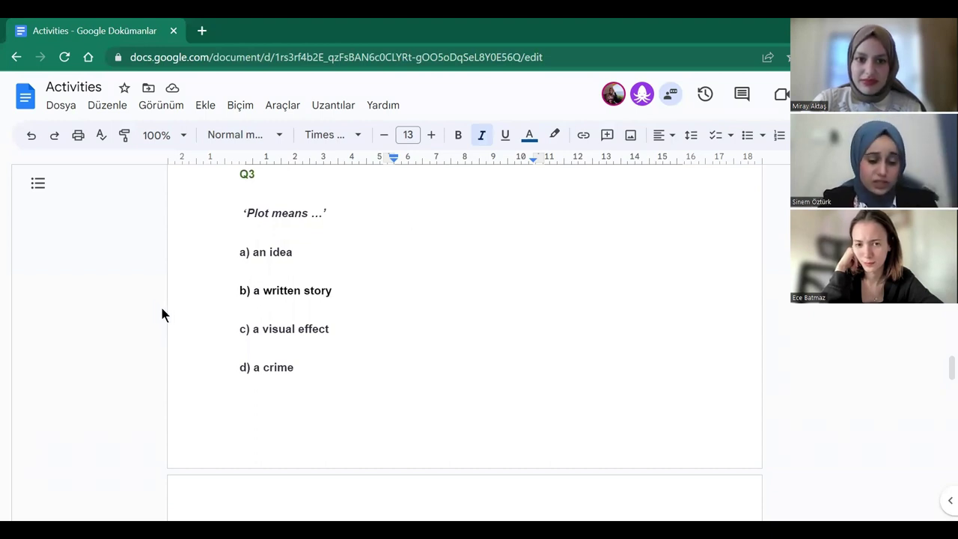
scroll(161, 314, down, 1)
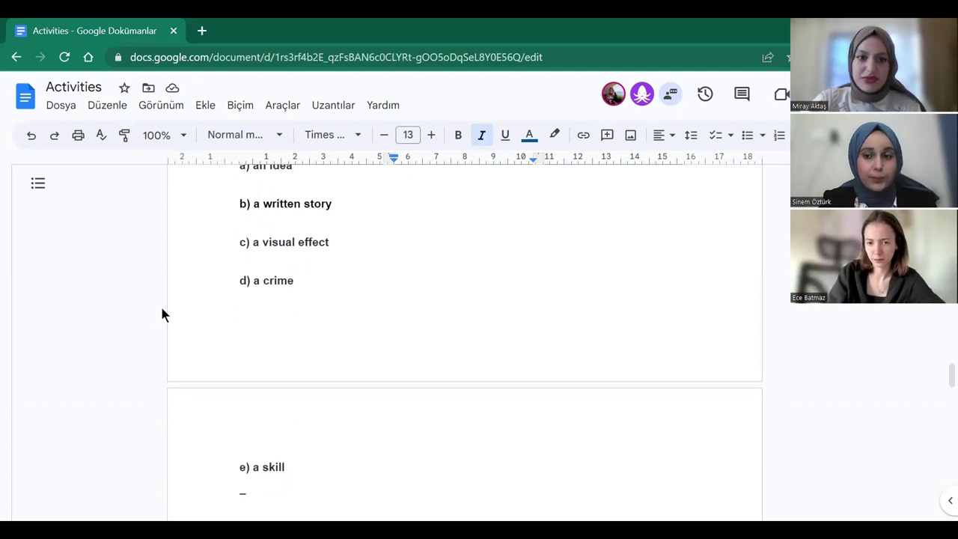
- Scroll on to Q5, the DVDs sentence with options Help, Learn, Study and Choose
scroll(161, 315, down, 4)
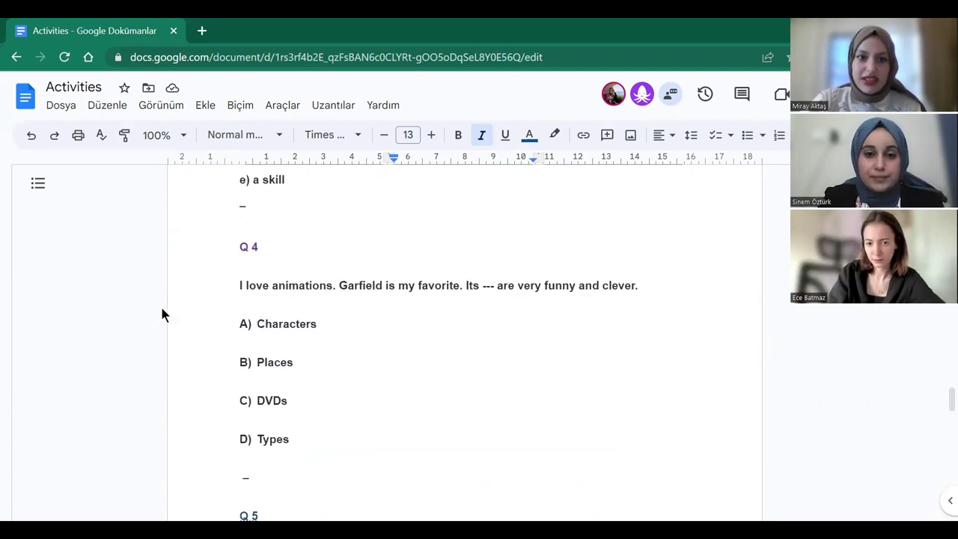
scroll(161, 315, down, 1)
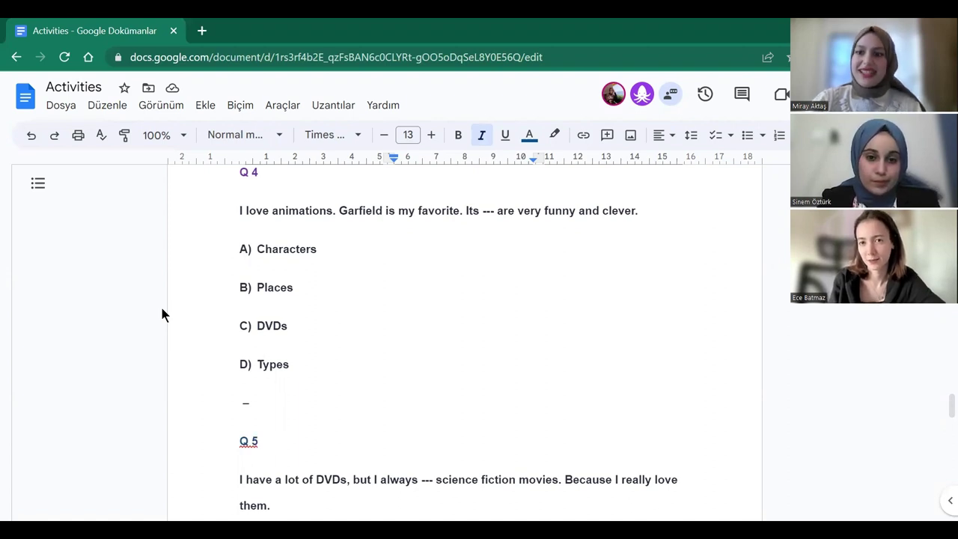
scroll(153, 313, down, 3)
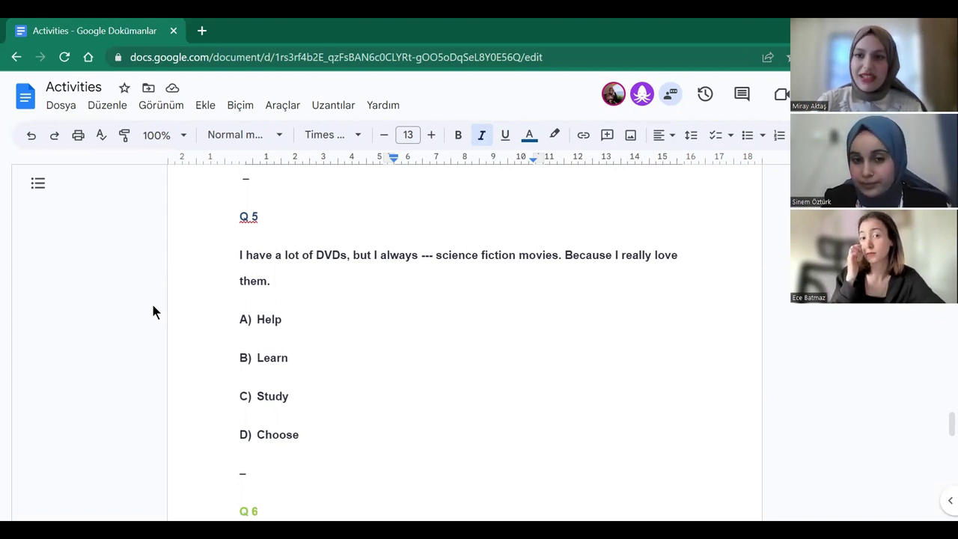
- Scroll back over Q6's 'kind of movie' options, then down to Q7 about why Leyla likes Ice Age
scroll(151, 303, down, 5)
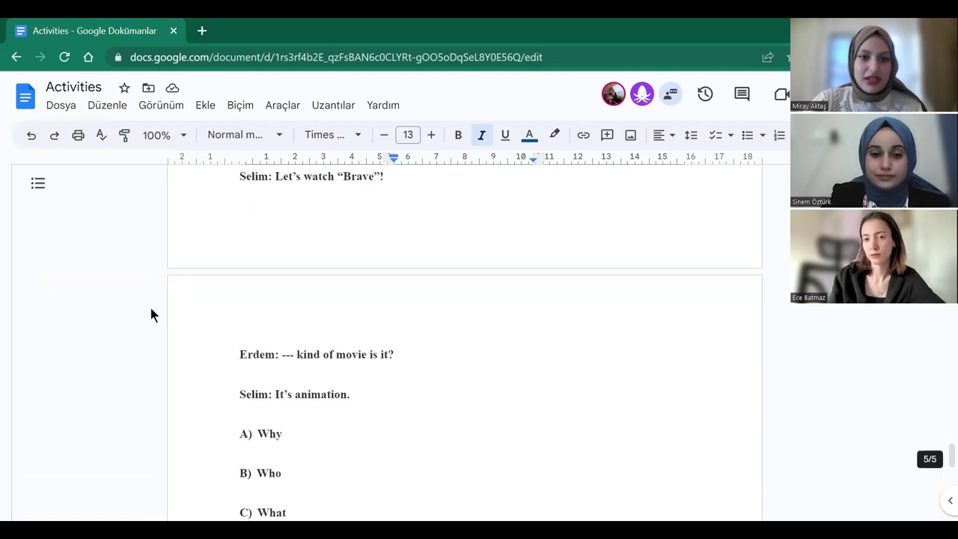
scroll(151, 307, up, 1)
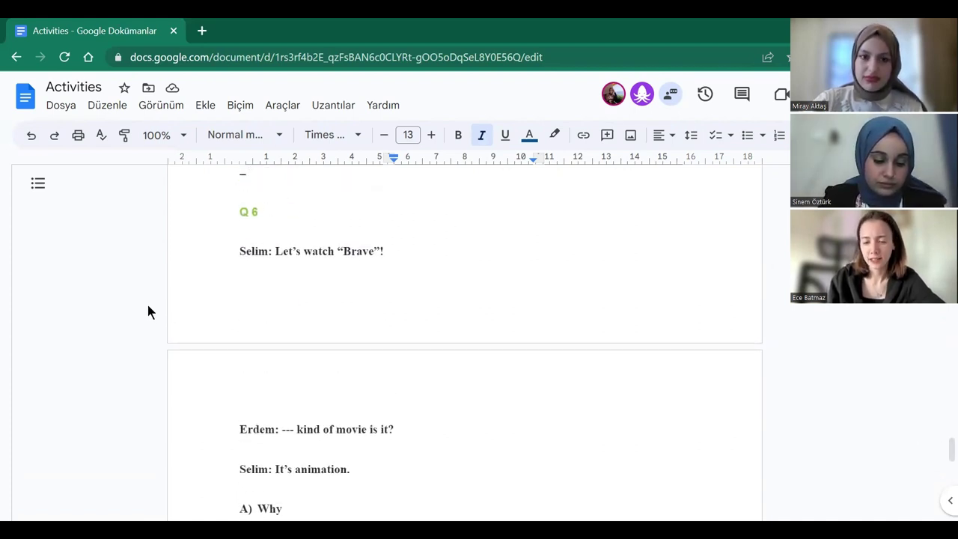
scroll(148, 305, down, 1)
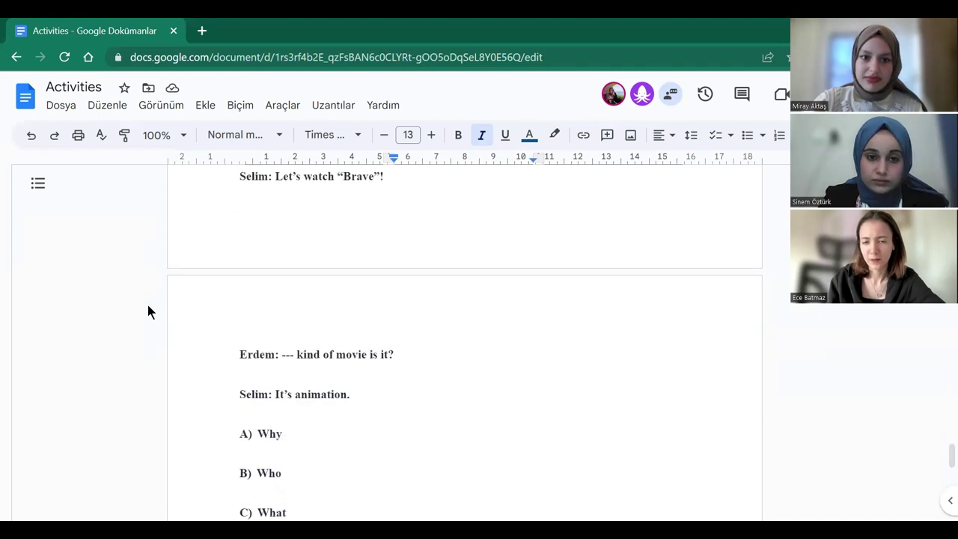
scroll(147, 305, down, 1)
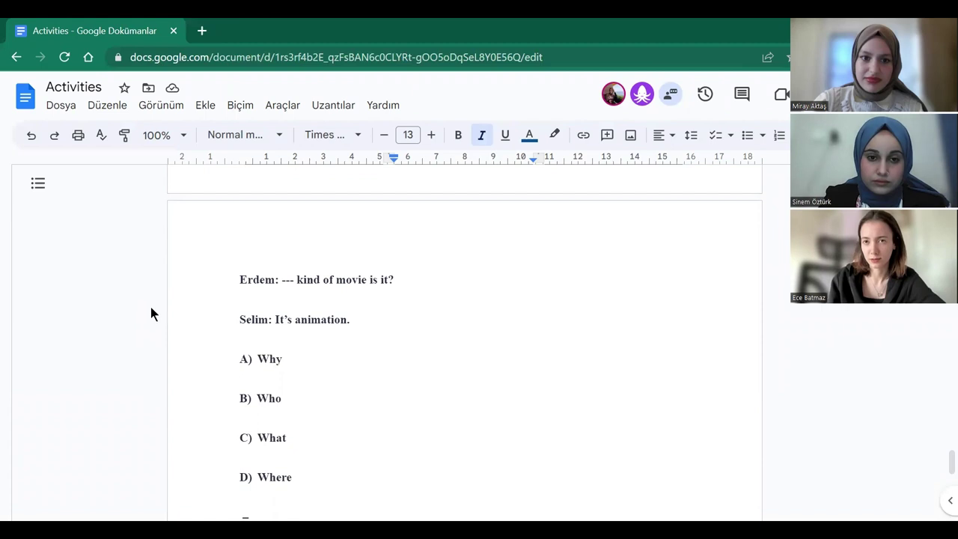
scroll(154, 307, down, 4)
scroll(157, 317, down, 1)
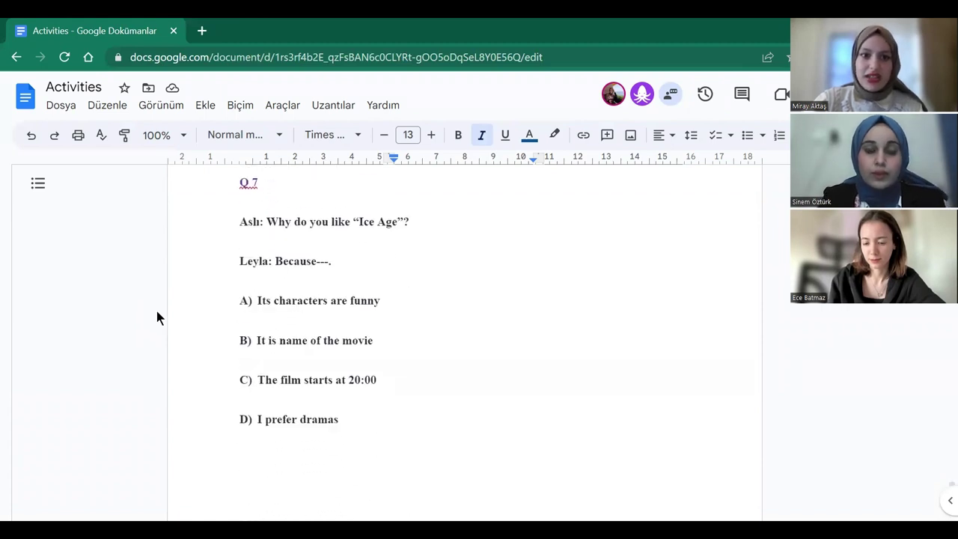